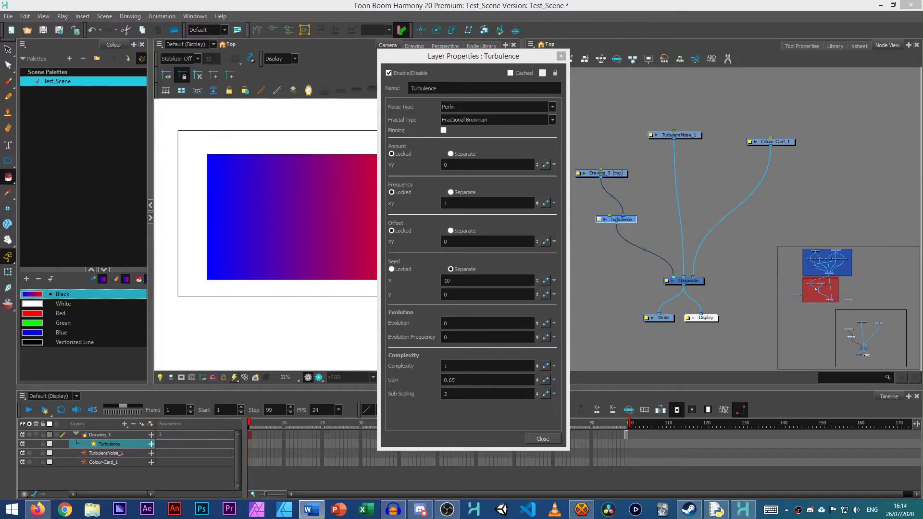
# Step: Try the Pinning option on the Turbulence effect
pyautogui.click(428, 349)
pyautogui.click(429, 431)
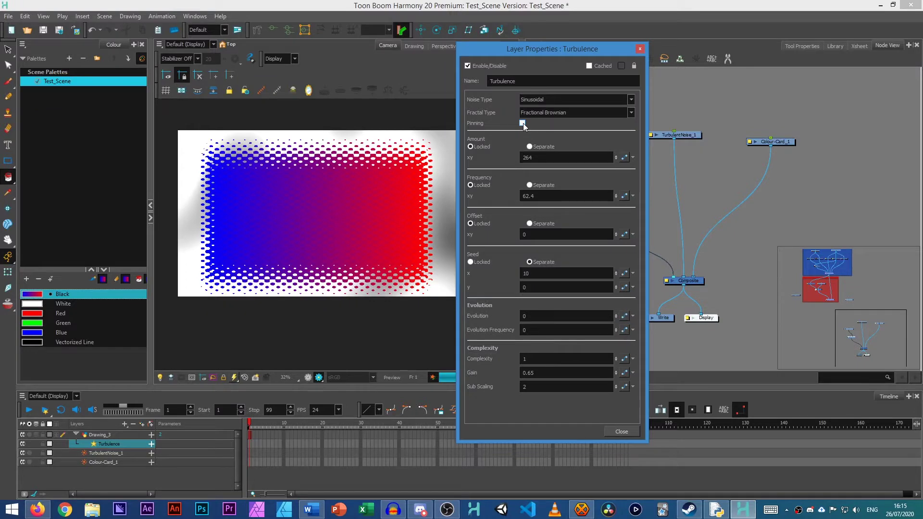
pyautogui.click(523, 123)
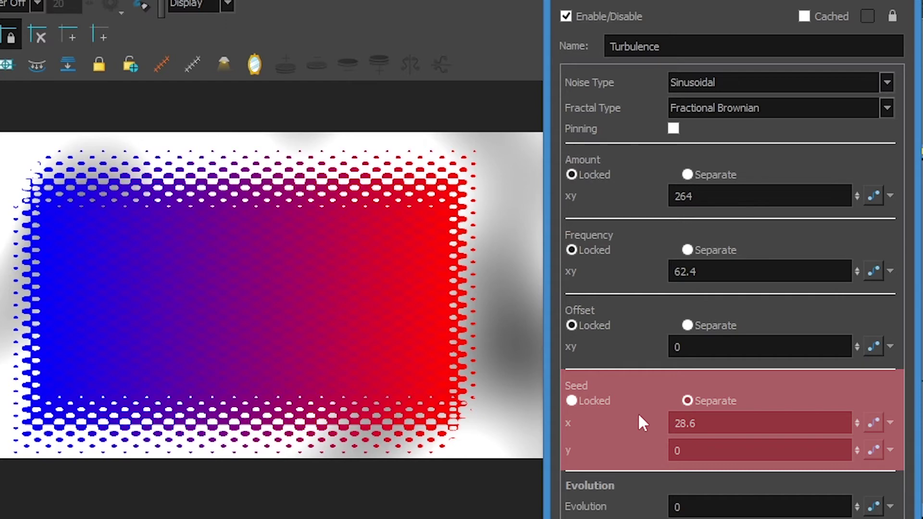
# Step: Undo the last Seed x change on the Turbulence effect
pyautogui.hotkey('ctrl', 'z')
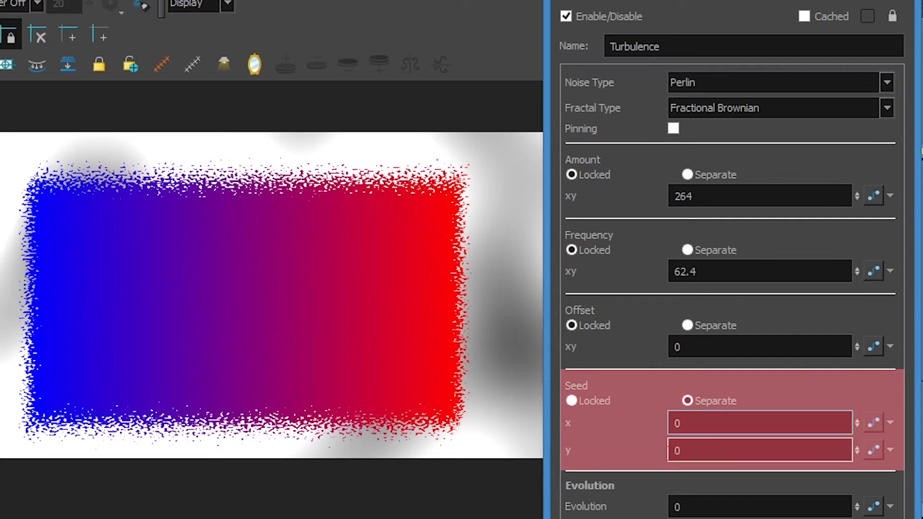
pyautogui.click(673, 451)
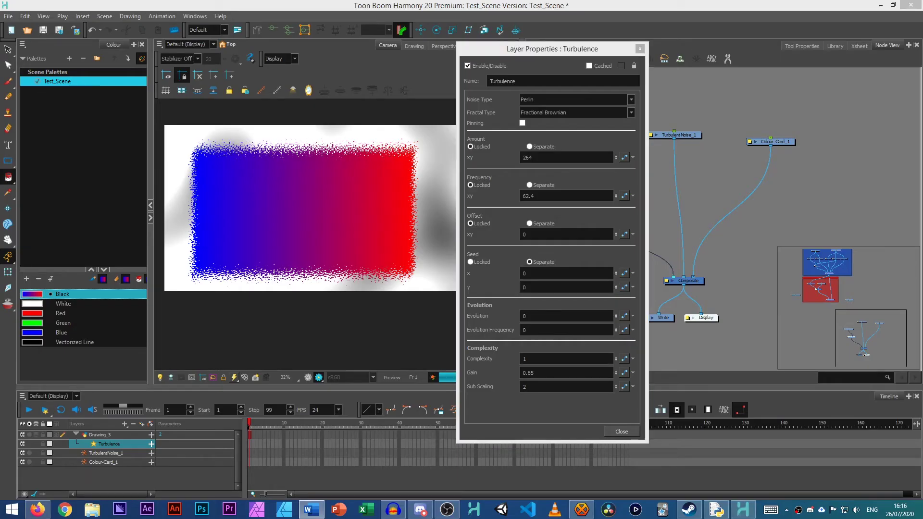
pyautogui.click(540, 126)
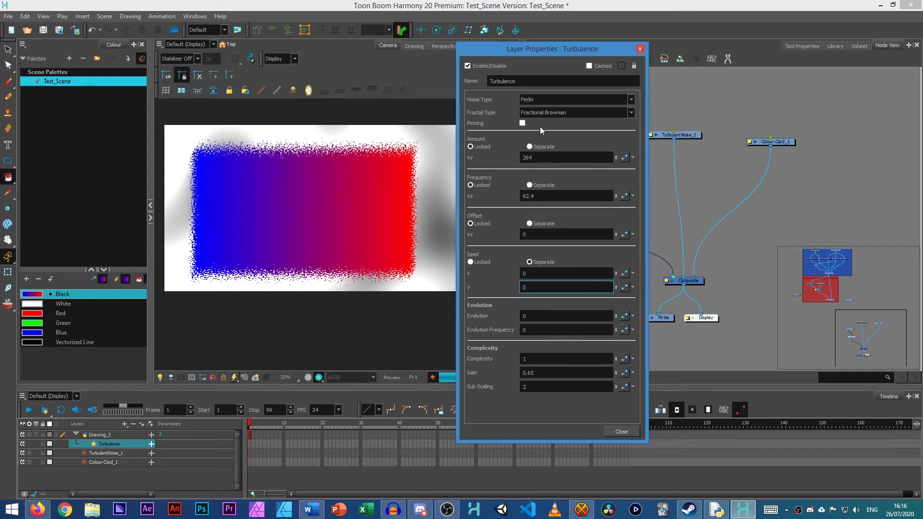
# Step: Set the Turbulence effect's noise type to Sinusoidal and its fractal type to Terrain
pyautogui.click(540, 99)
pyautogui.click(541, 106)
pyautogui.click(548, 100)
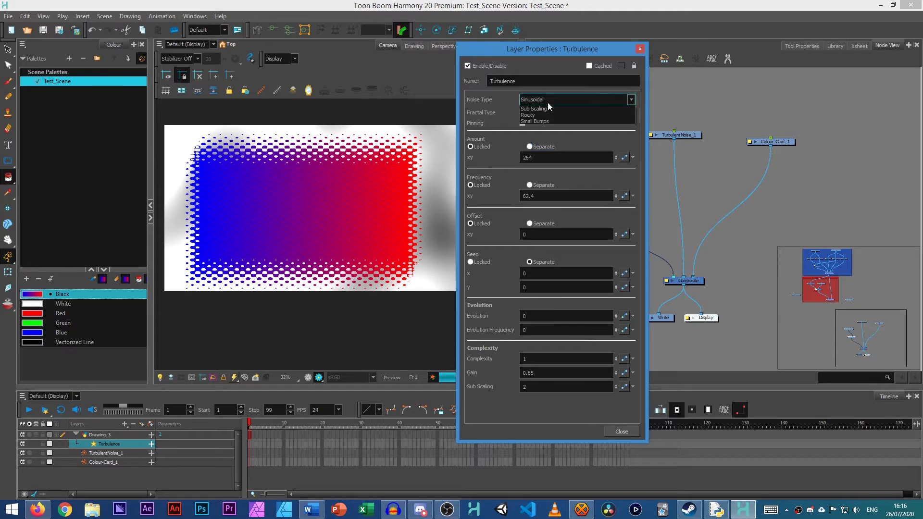
pyautogui.click(547, 103)
pyautogui.click(544, 115)
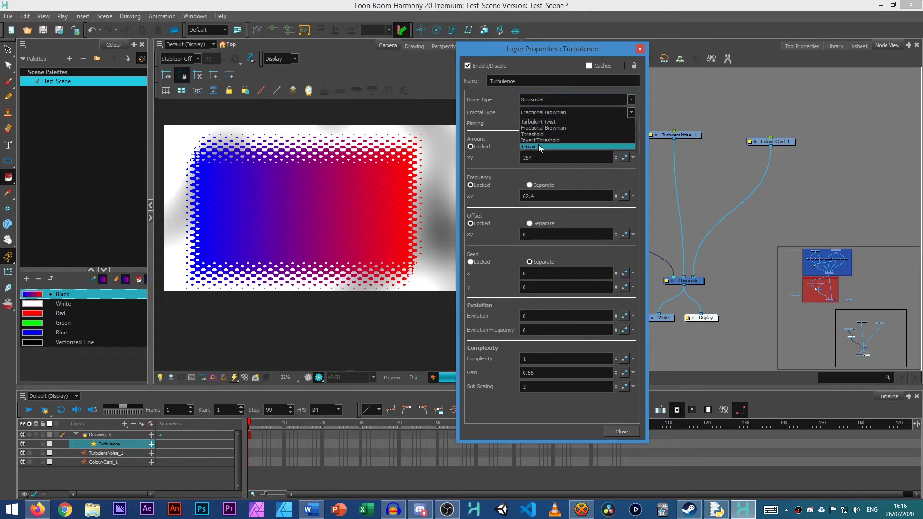
pyautogui.click(538, 147)
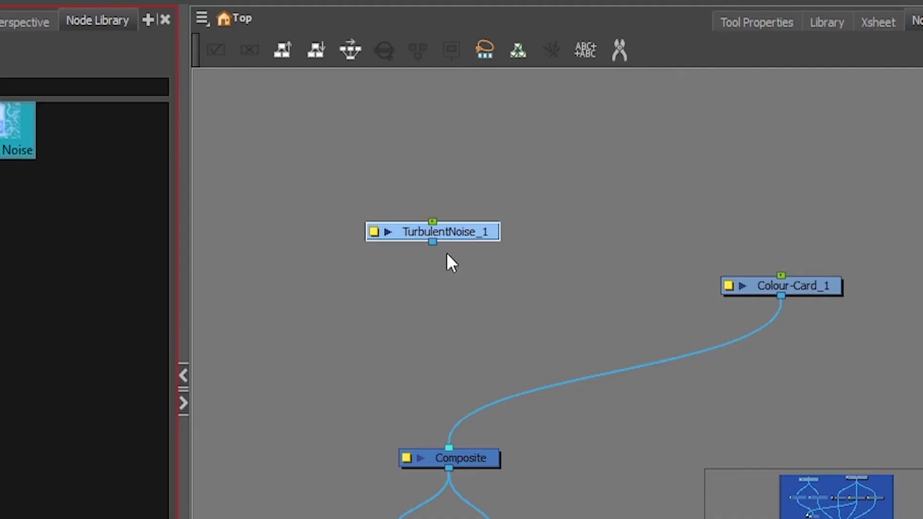
# Step: Connect the TurbulentNoise_1 node's output to the Composite node and switch to the Camera view
pyautogui.moveTo(426, 262); pyautogui.dragTo(449, 448)
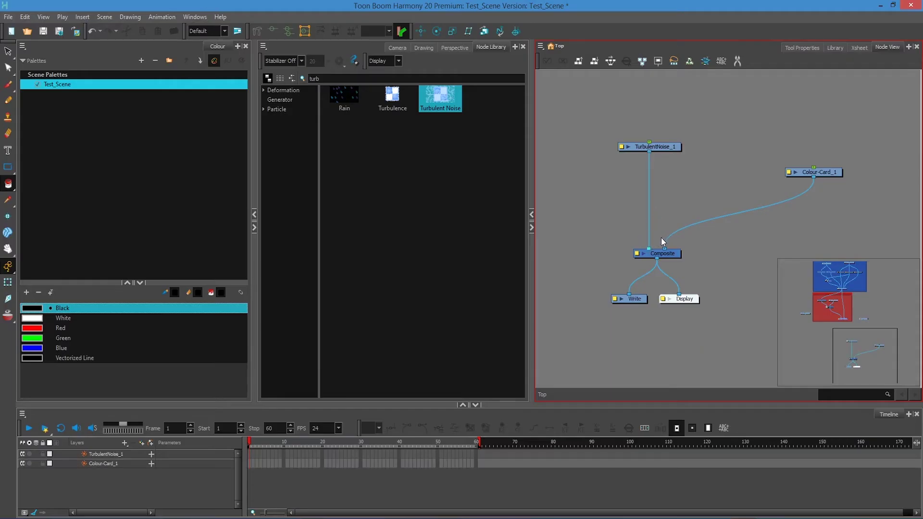
pyautogui.click(398, 47)
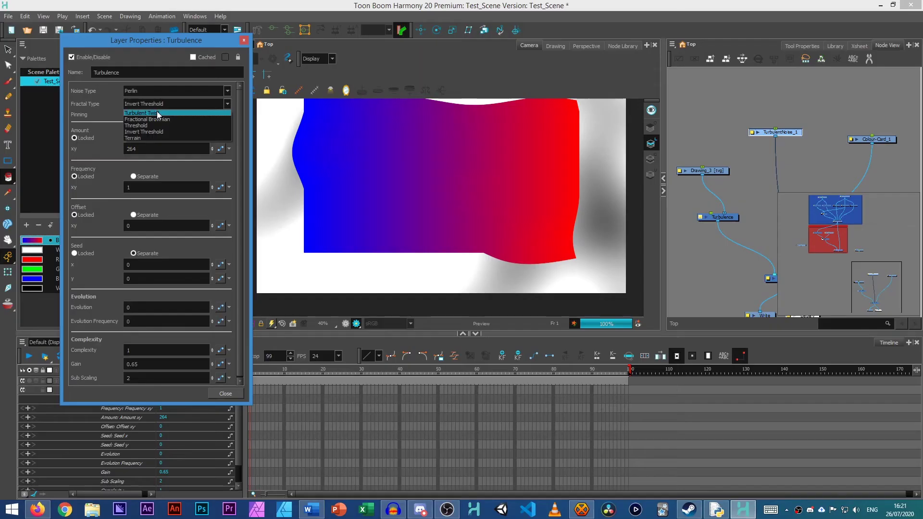
# Step: Set the Turbulence fractal type to Fractional Brownian and its locked xy Amount to 464000
pyautogui.click(157, 118)
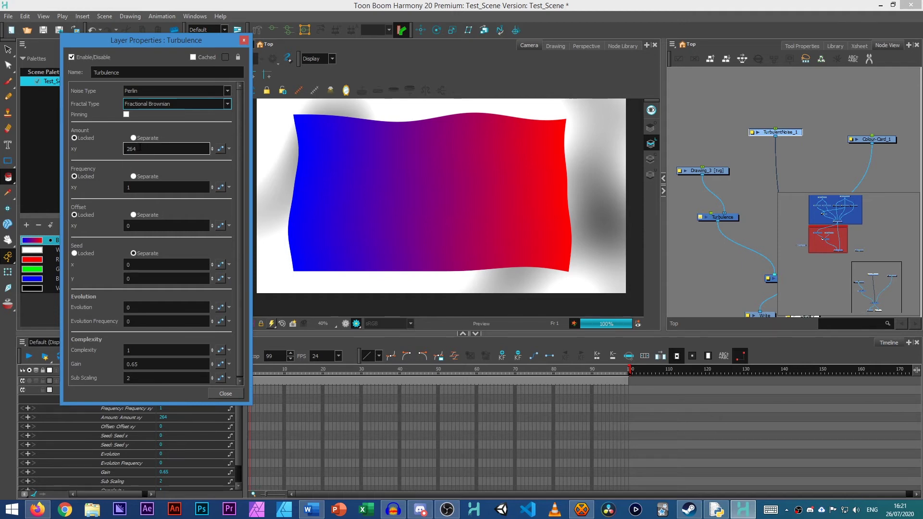
pyautogui.moveTo(212, 149); pyautogui.dragTo(212, 159)
pyautogui.click(200, 150)
pyautogui.write('000')
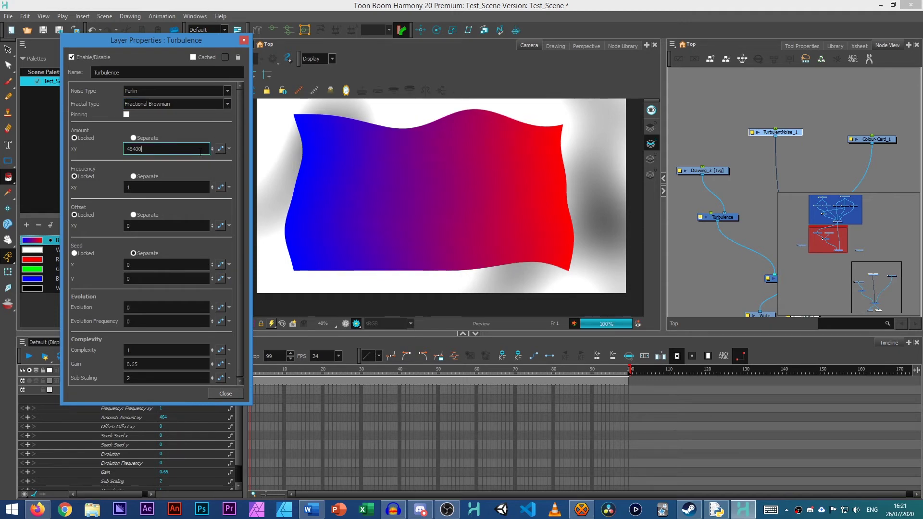
pyautogui.press('Return')
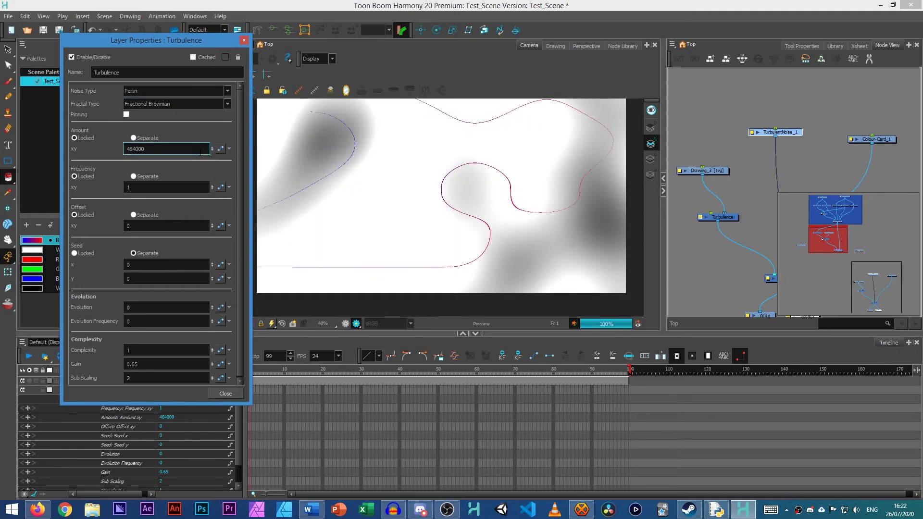
# Step: Reduce the Turbulence xy Amount to 4640 and further down to 500
pyautogui.press('BackSpace')
pyautogui.press('BackSpace')
pyautogui.press('Return')
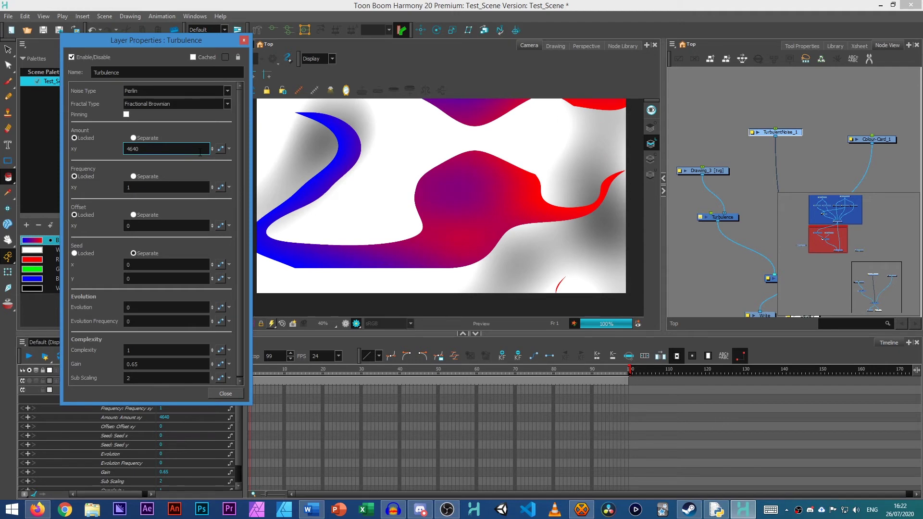
pyautogui.press('BackSpace')
pyautogui.press('Return')
pyautogui.write('500')
pyautogui.press('Return')
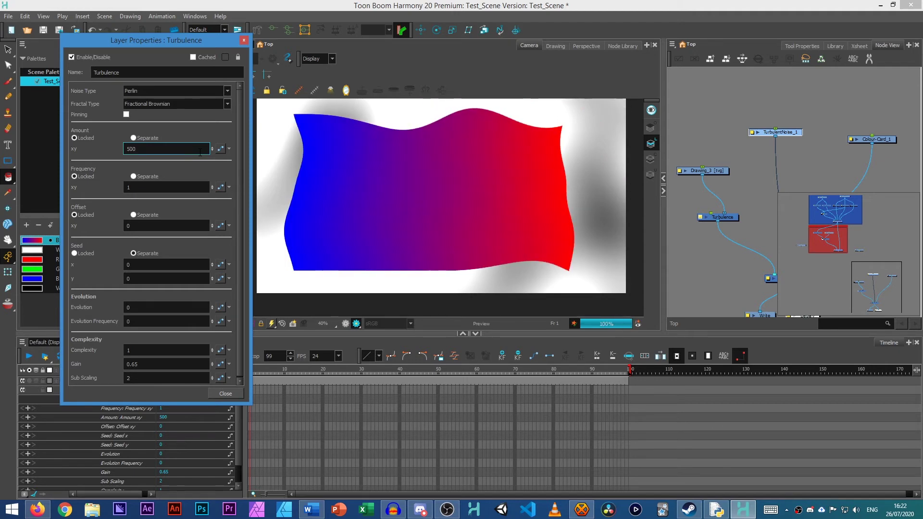
# Step: Try larger Turbulence xy Amount values of 1000 and 2000
pyautogui.write('1000')
pyautogui.press('Return')
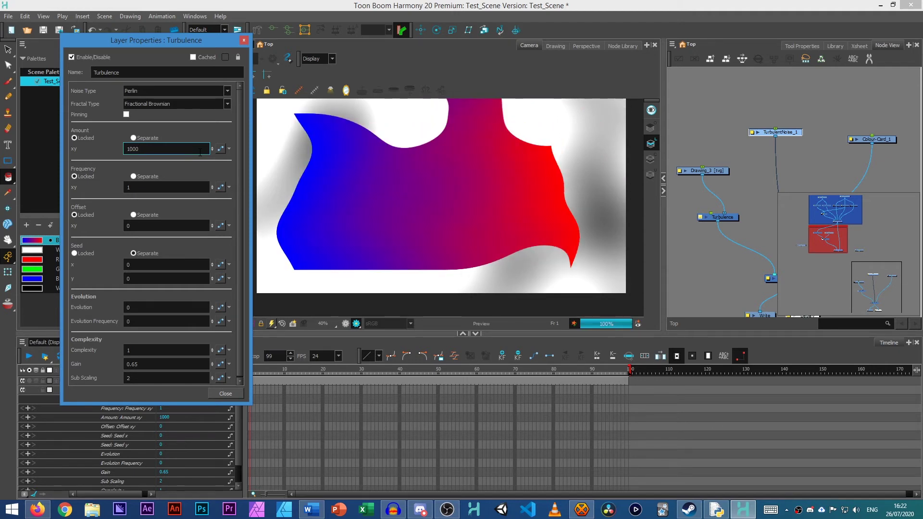
pyautogui.press('Return')
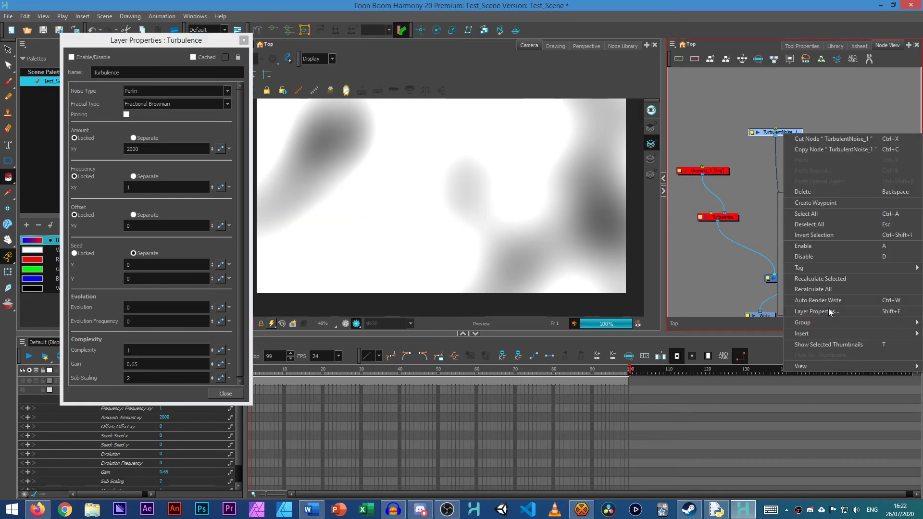
# Step: Open the layer properties of TurbulentNoise_1 and set its fractal type to Fractional Brownian
pyautogui.click(831, 311)
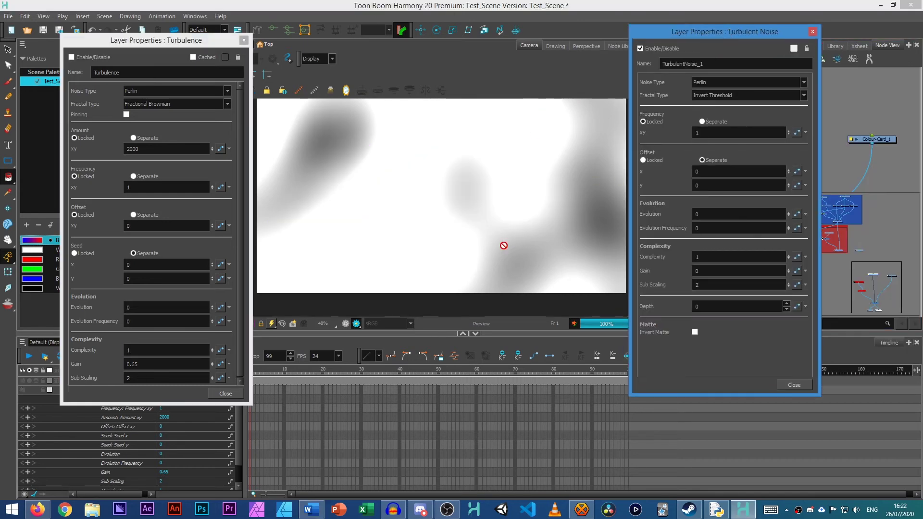
pyautogui.click(746, 85)
pyautogui.click(746, 84)
pyautogui.click(727, 95)
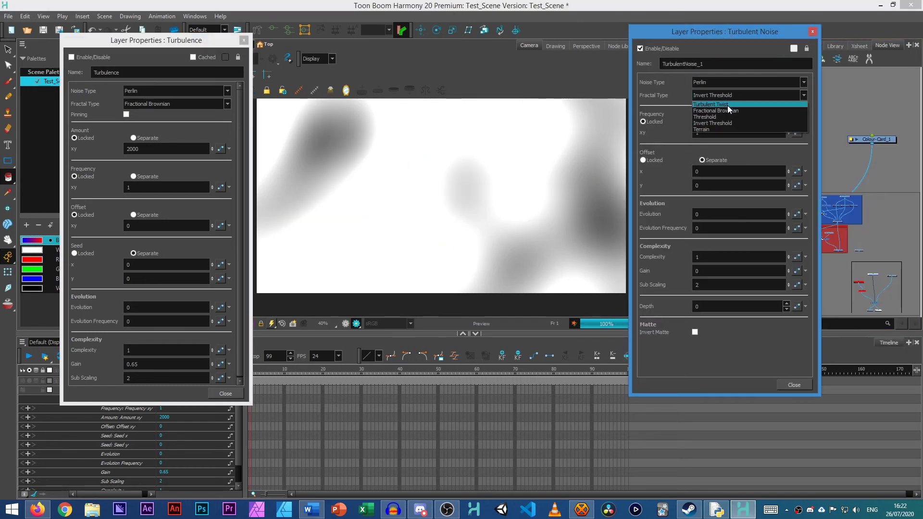
pyautogui.click(728, 110)
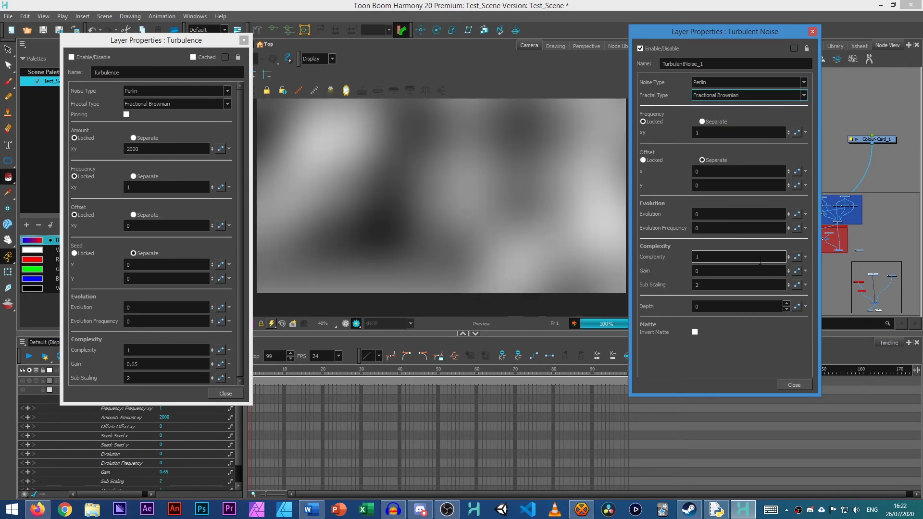
# Step: Set the Complexity of TurbulentNoise_1 to 7 and its Gain to 0.65
pyautogui.moveTo(788, 258); pyautogui.dragTo(787, 229)
pyautogui.click(711, 265)
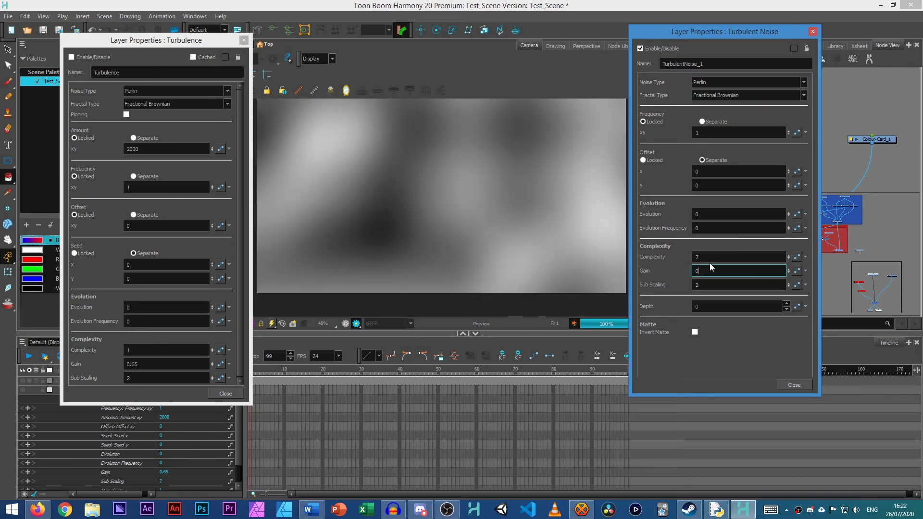
pyautogui.write('0.65')
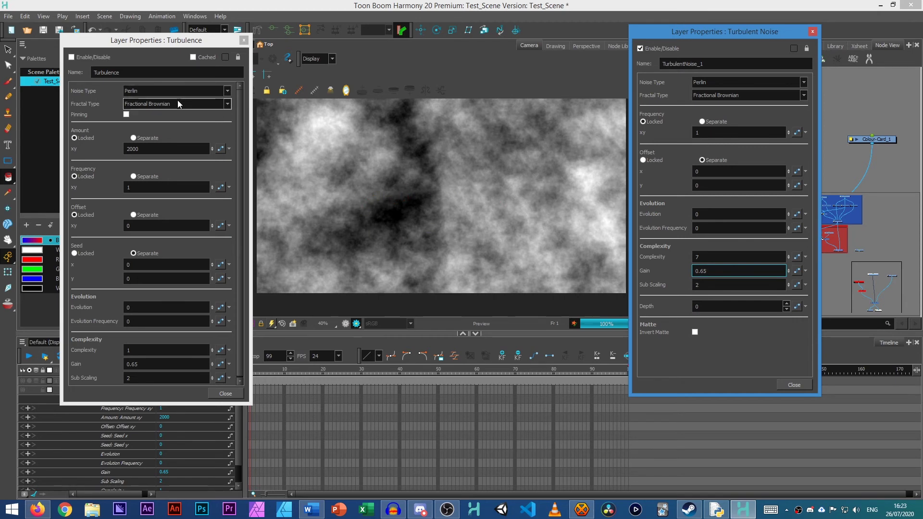
# Step: Set the Turbulence effect's locked xy Amount to 100
pyautogui.moveTo(140, 149); pyautogui.dragTo(125, 149)
pyautogui.write('100')
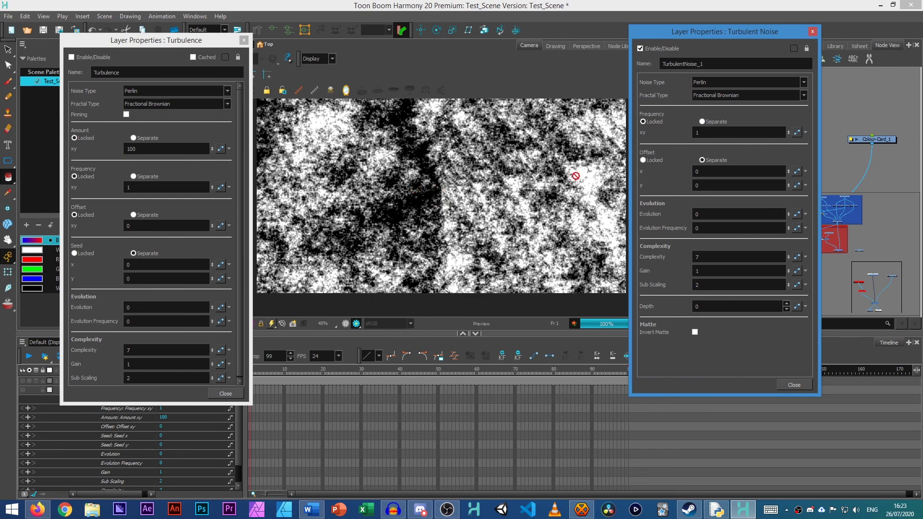
# Step: Close the Turbulent Noise properties and re-enable the Drawing_3 and Turbulence nodes
pyautogui.click(812, 32)
pyautogui.moveTo(717, 138); pyautogui.dragTo(736, 216)
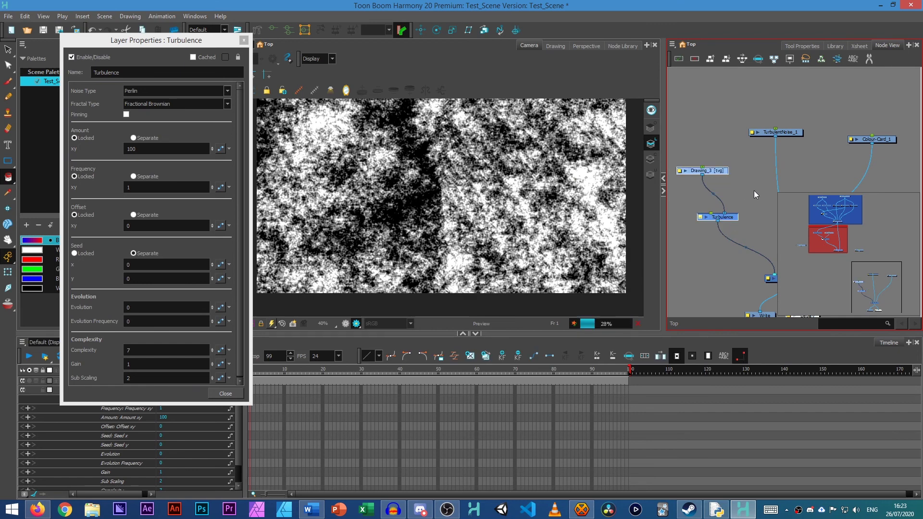
pyautogui.press('d')
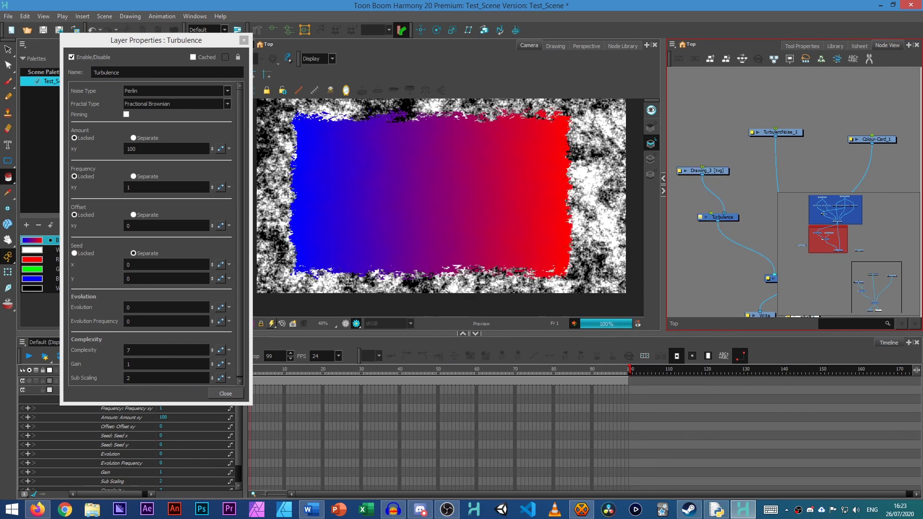